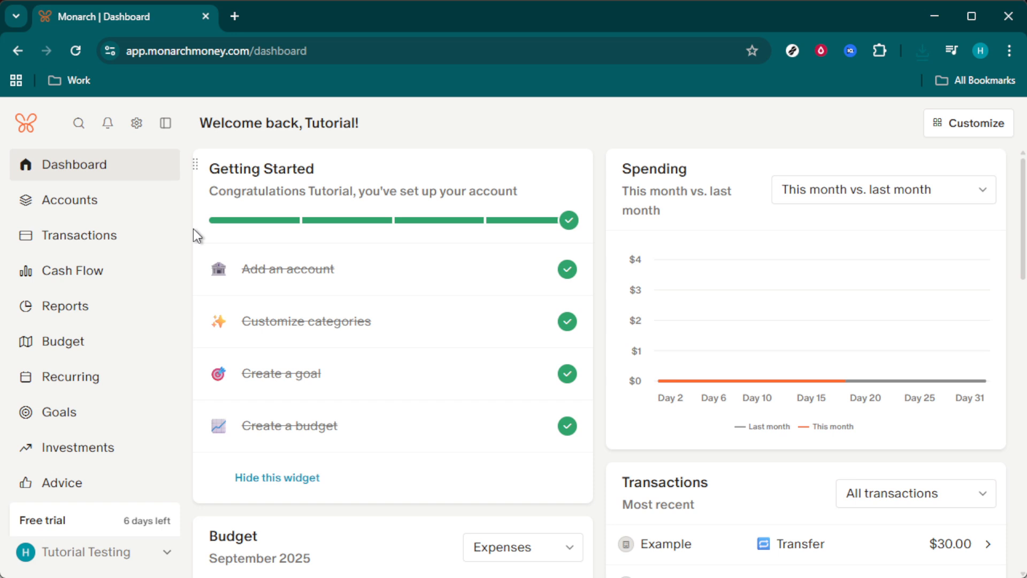
Open the household's category settings
click(137, 125)
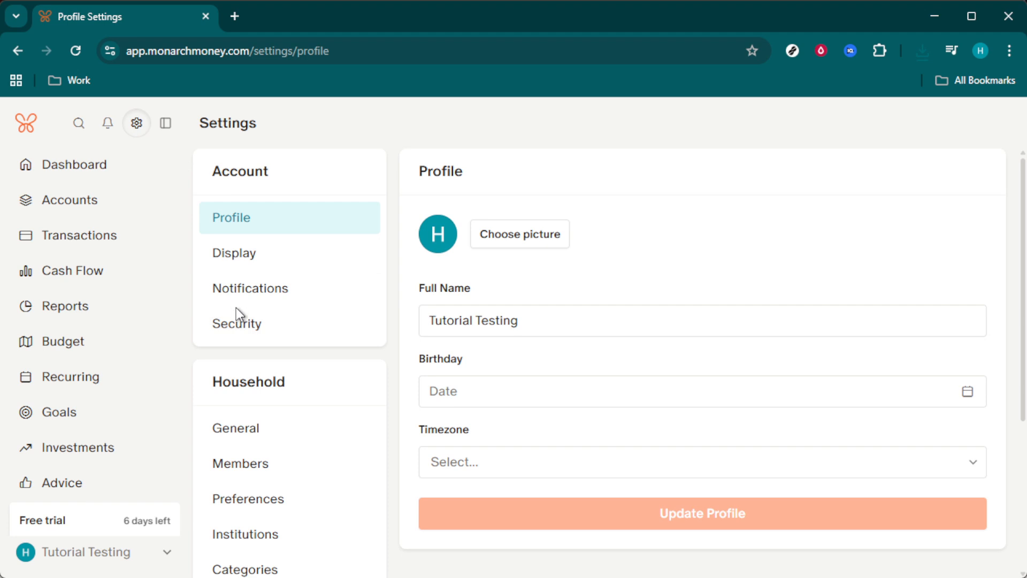
scroll(291, 380, down, 3)
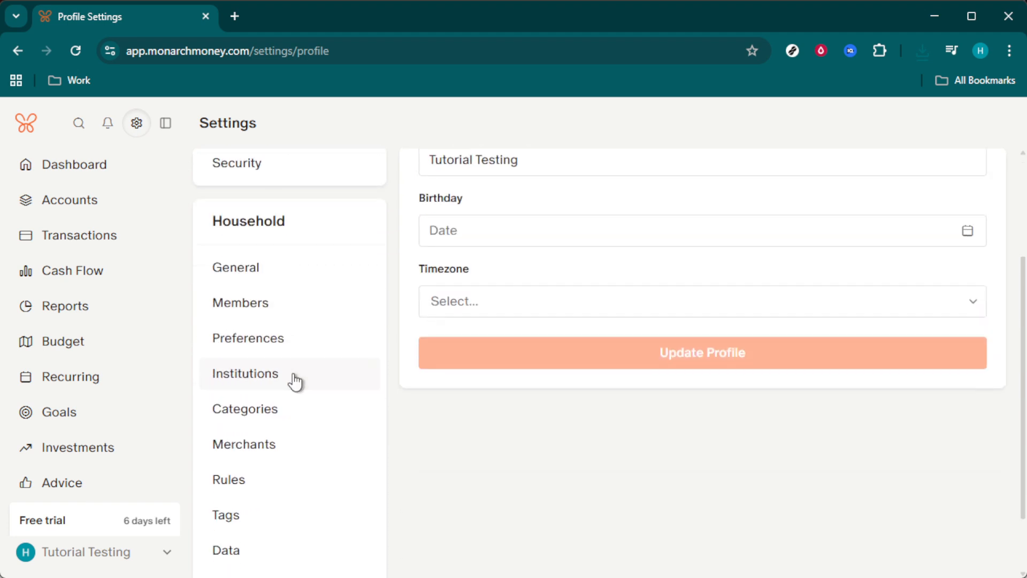
click(266, 420)
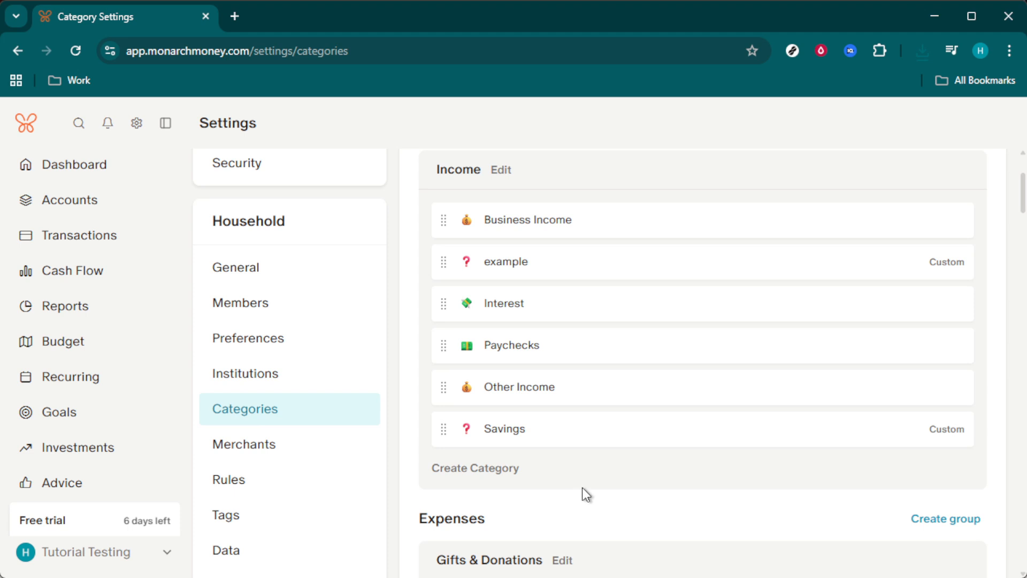
Create an income group named Sinking Fund that is budgeted by group
scroll(685, 500, up, 3)
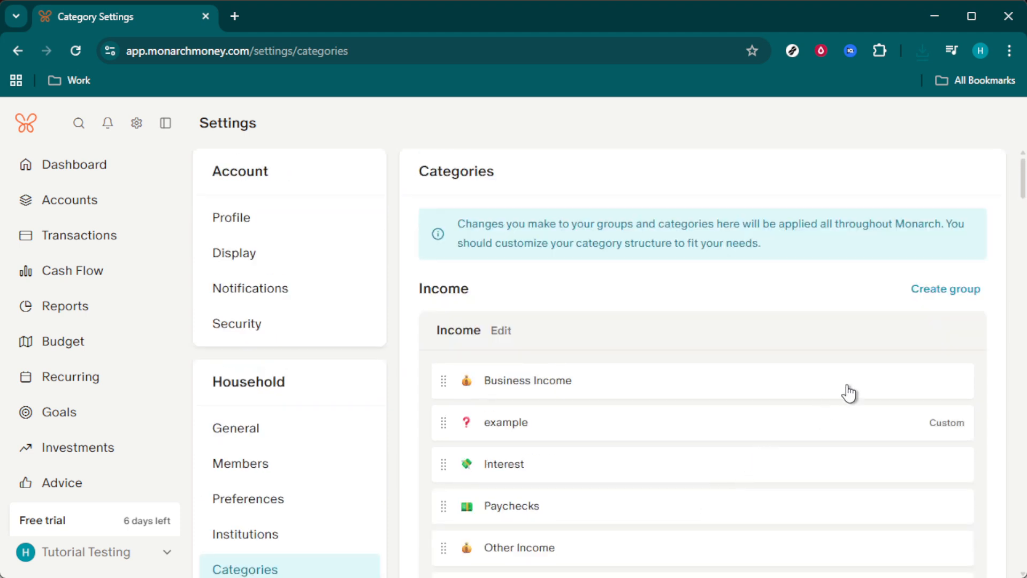
click(937, 294)
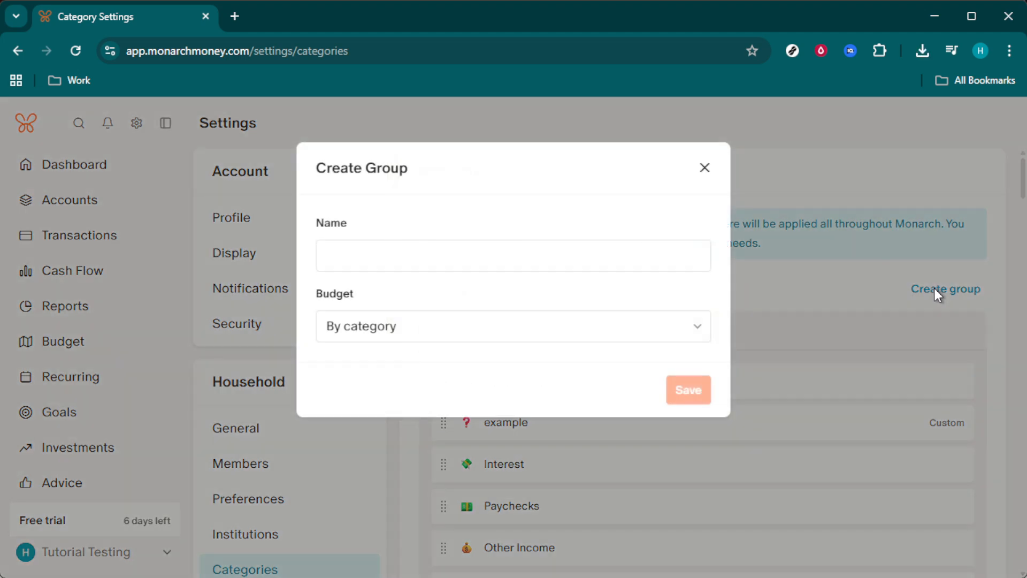
click(609, 256)
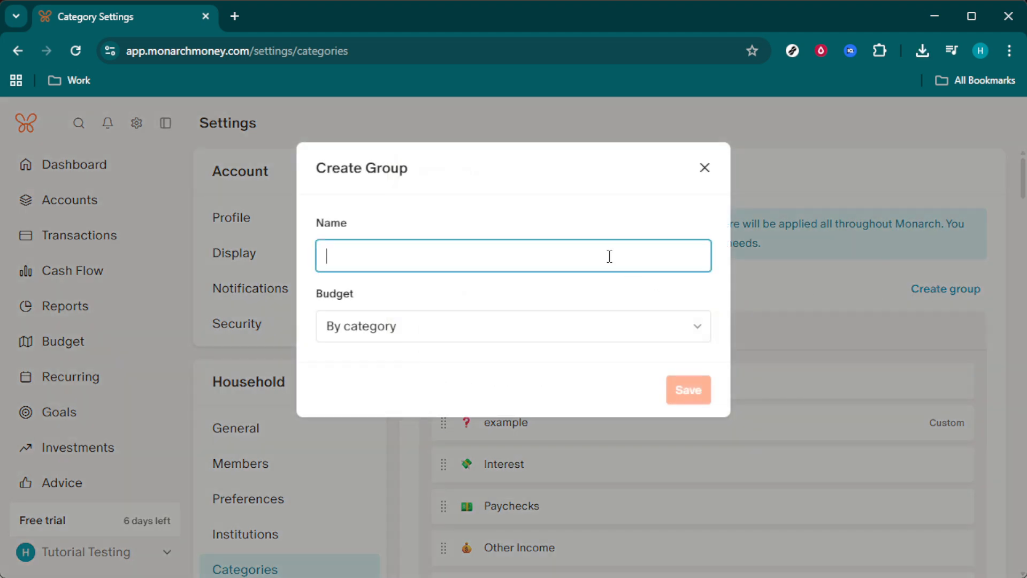
text(Sinking Fund)
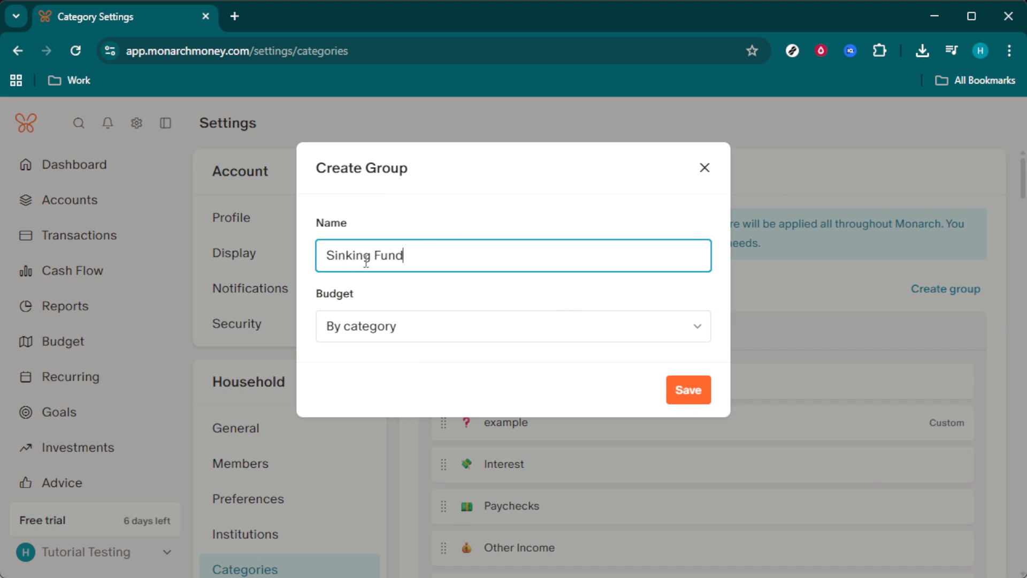
click(476, 337)
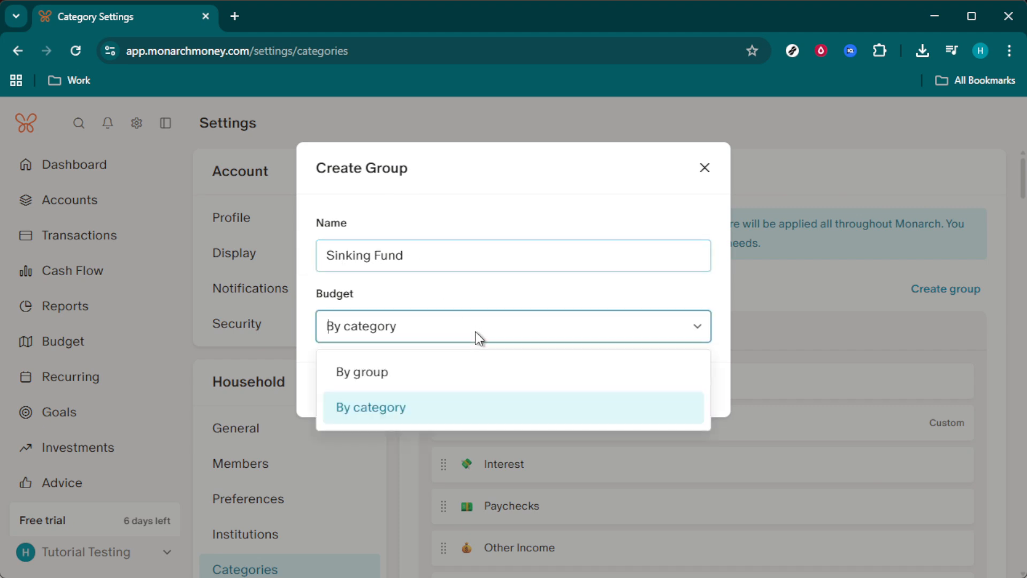
click(385, 371)
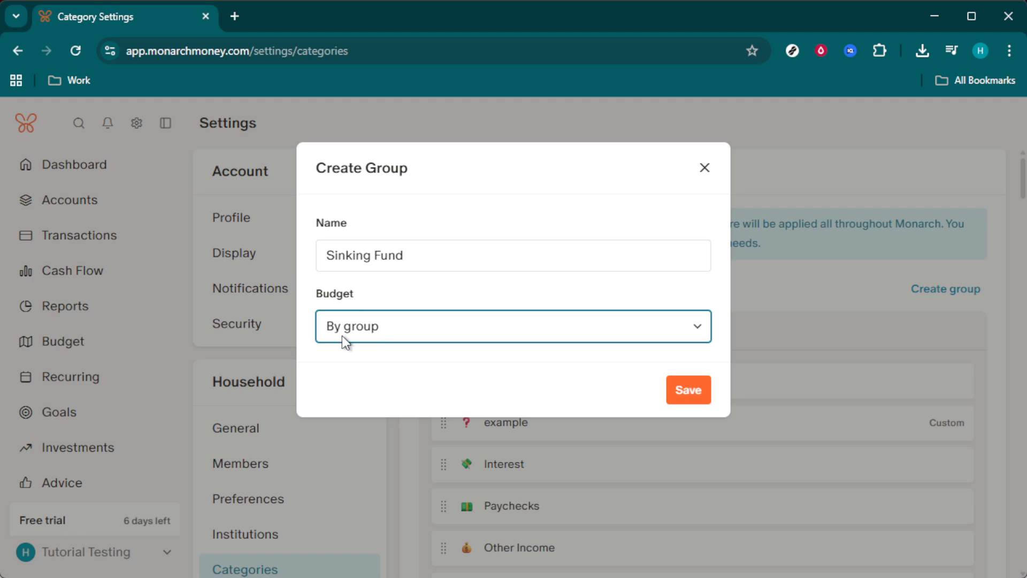
click(687, 396)
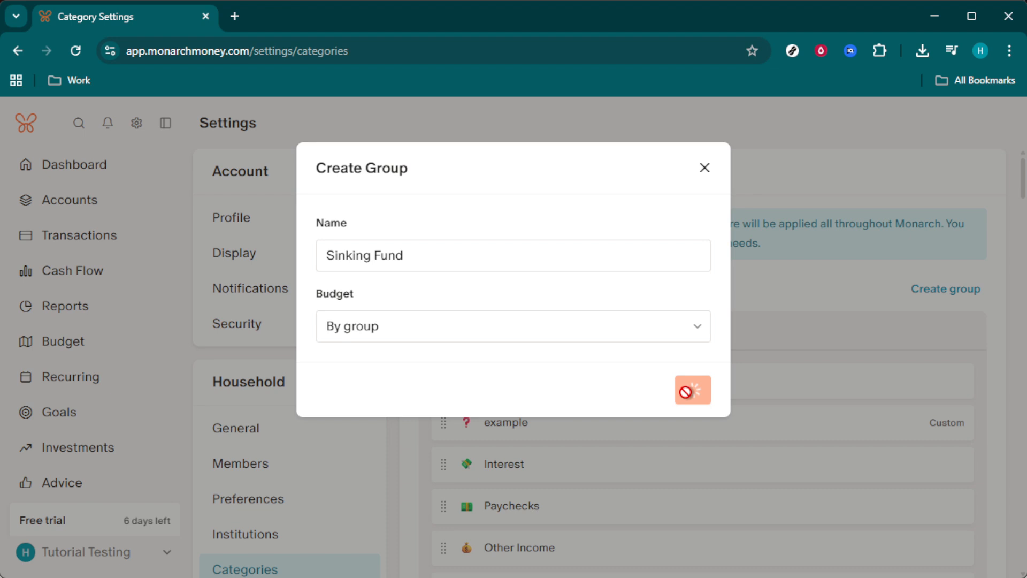
Create a category named Vacation with the thumbs-up icon in the Sinking Fund group
scroll(689, 401, down, 7)
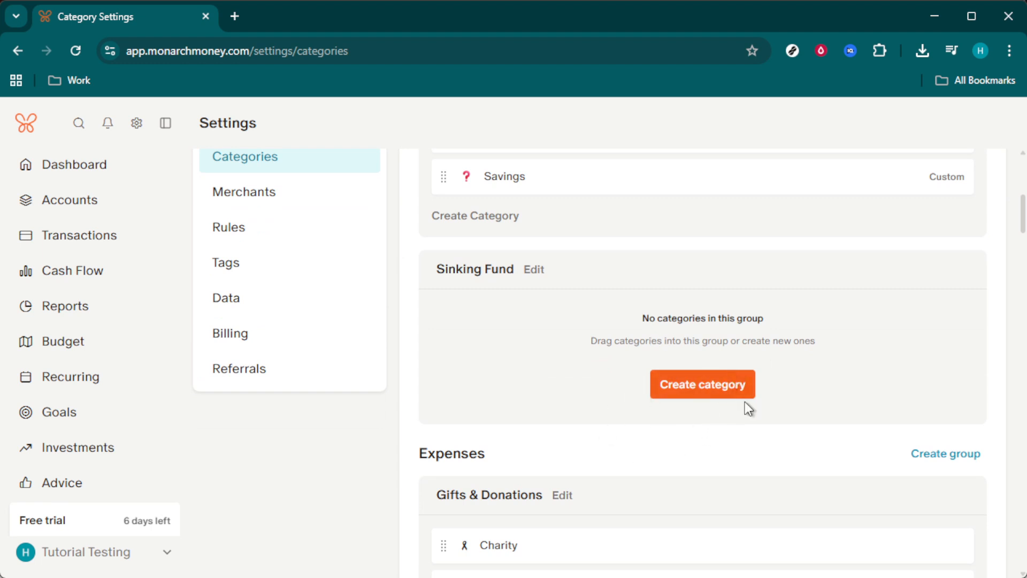
click(726, 402)
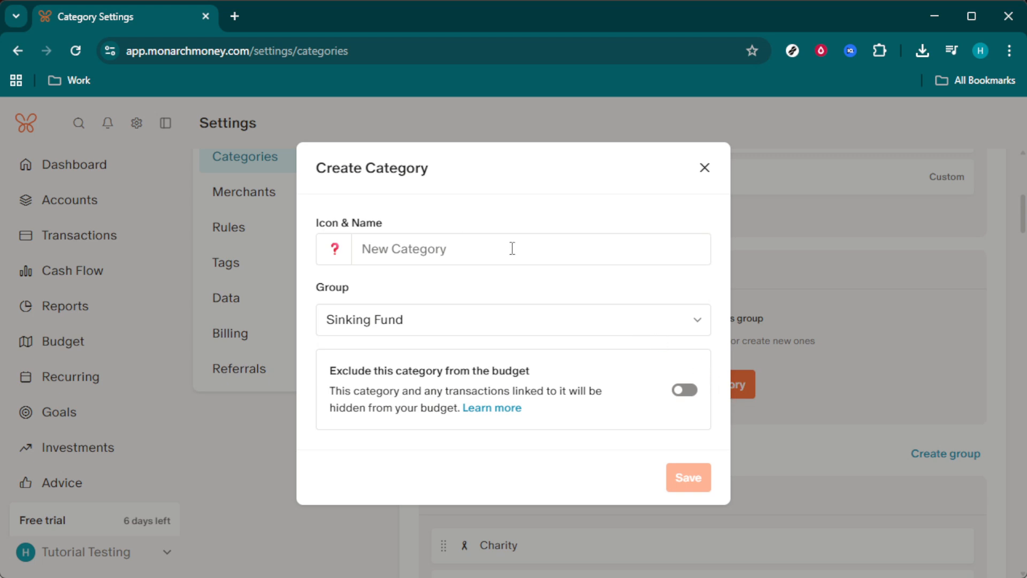
click(439, 253)
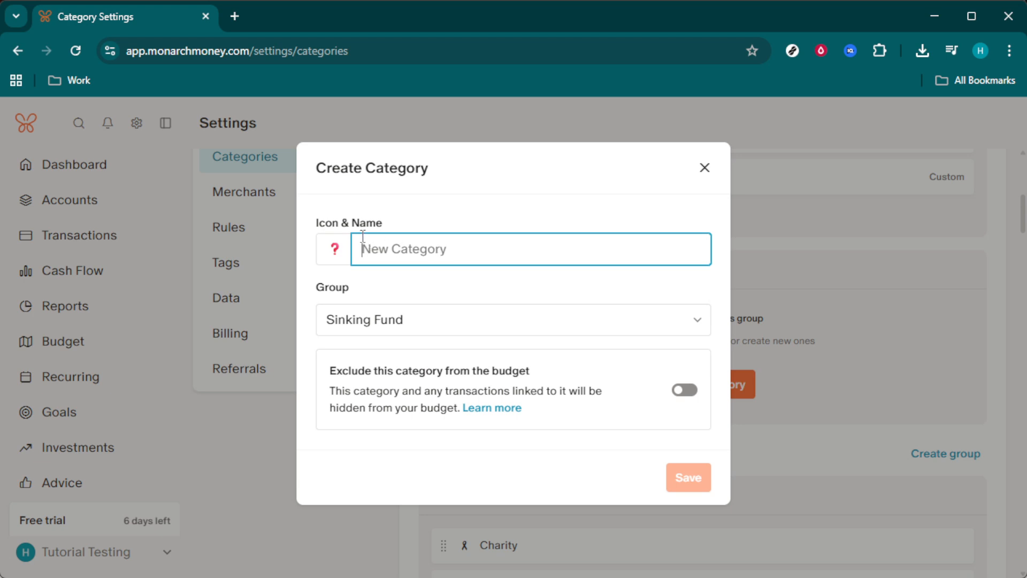
click(337, 256)
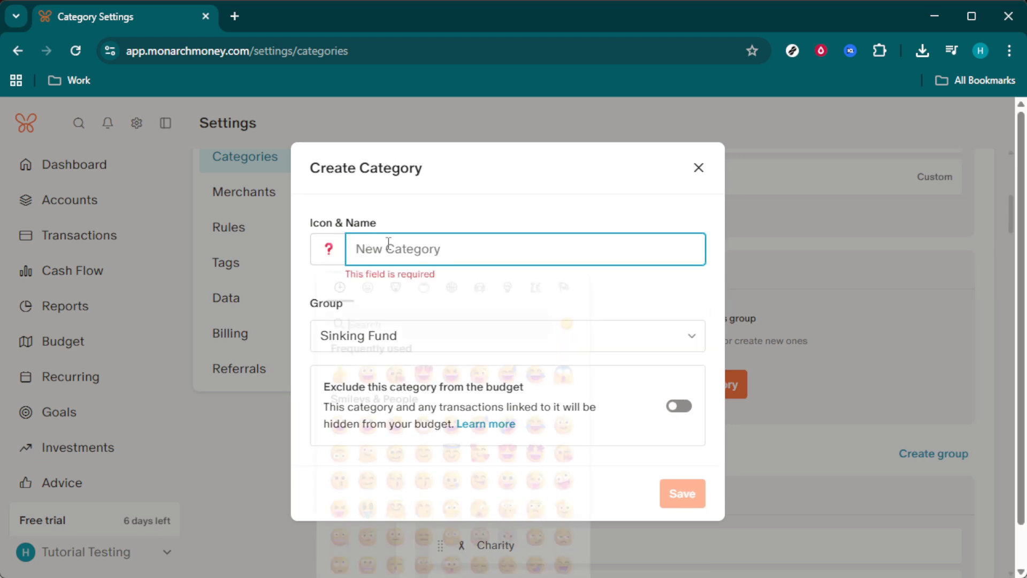
click(389, 246)
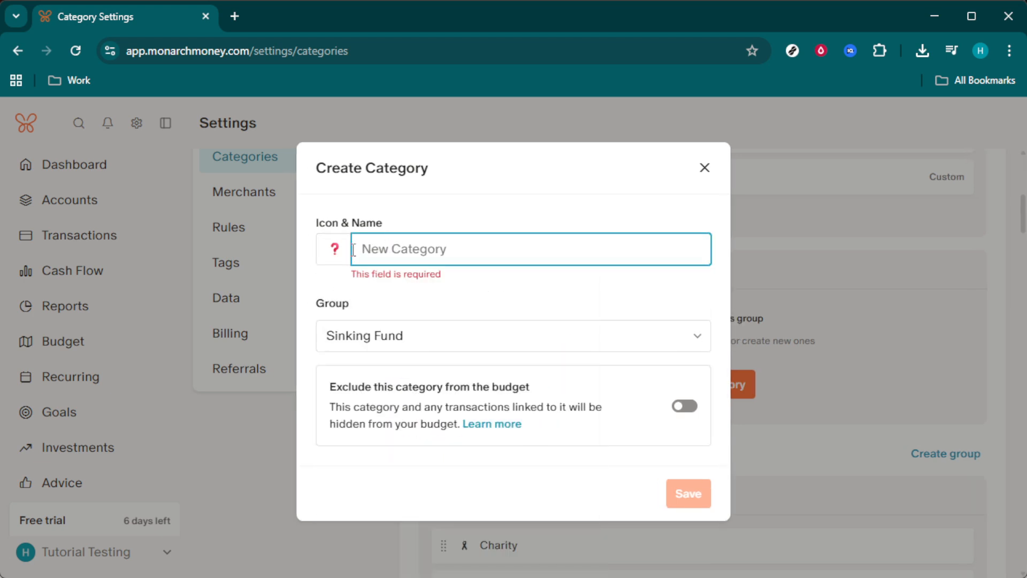
click(334, 249)
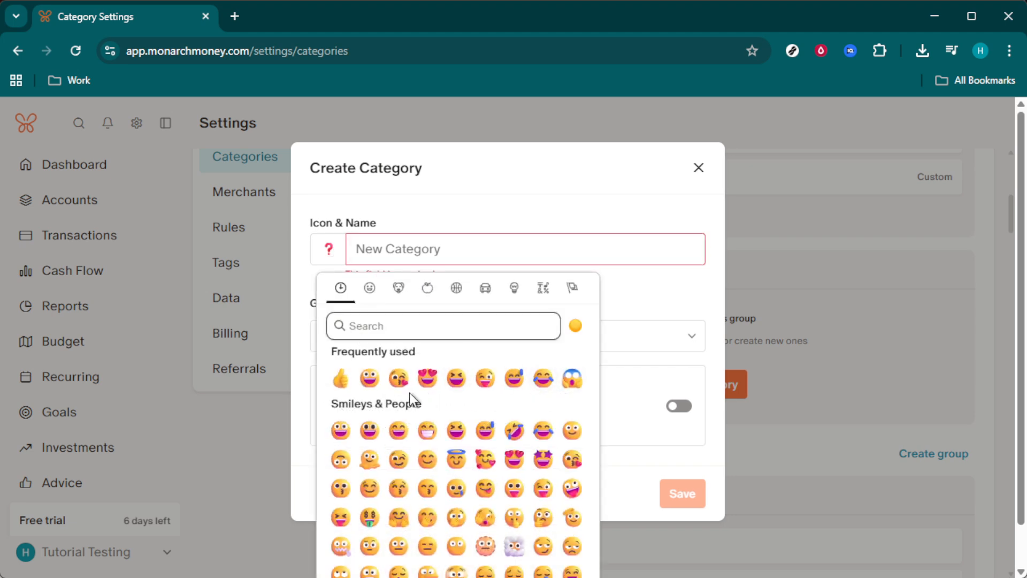
click(344, 388)
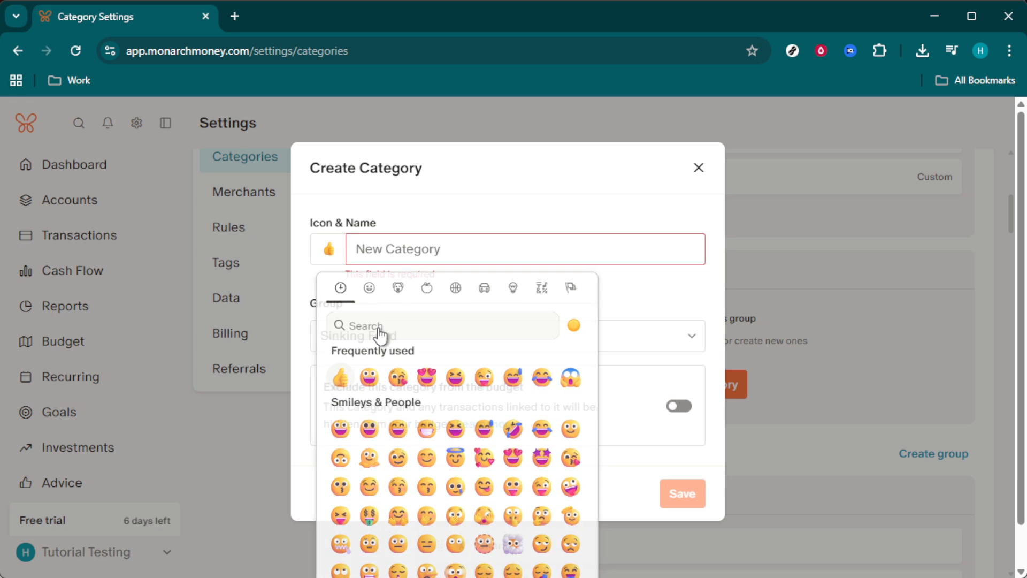
click(441, 248)
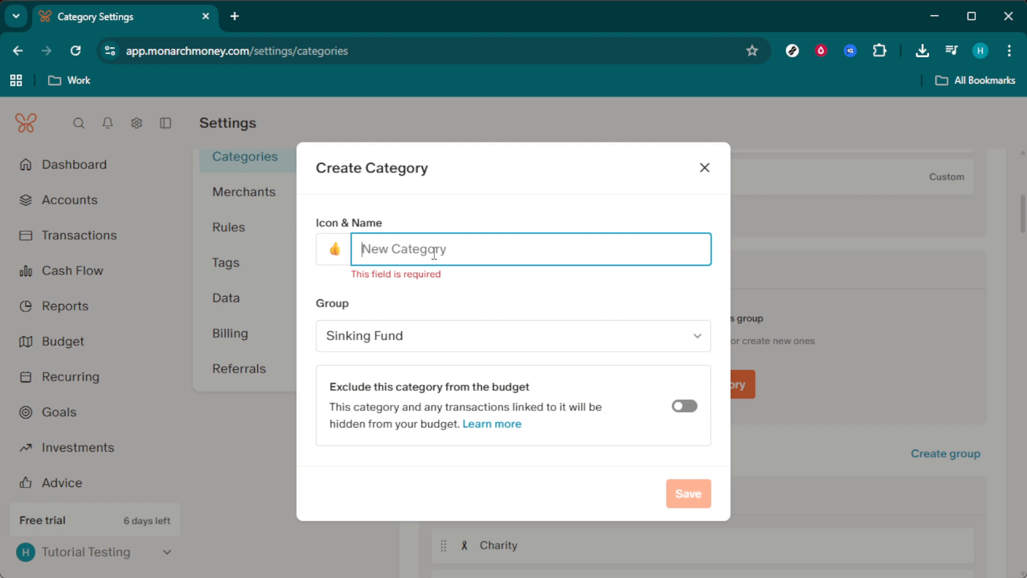
text(Va)
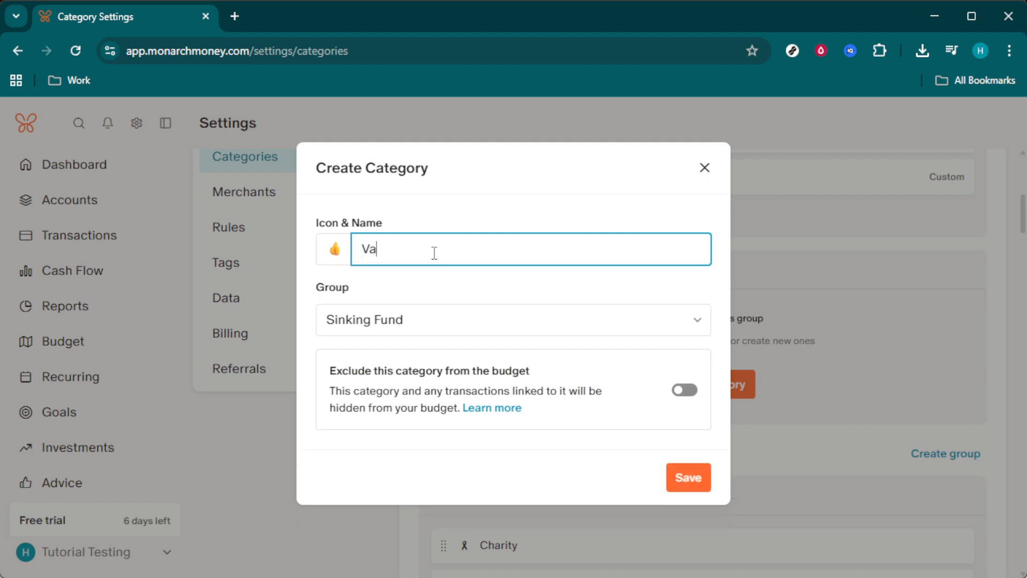
text(cation)
click(683, 484)
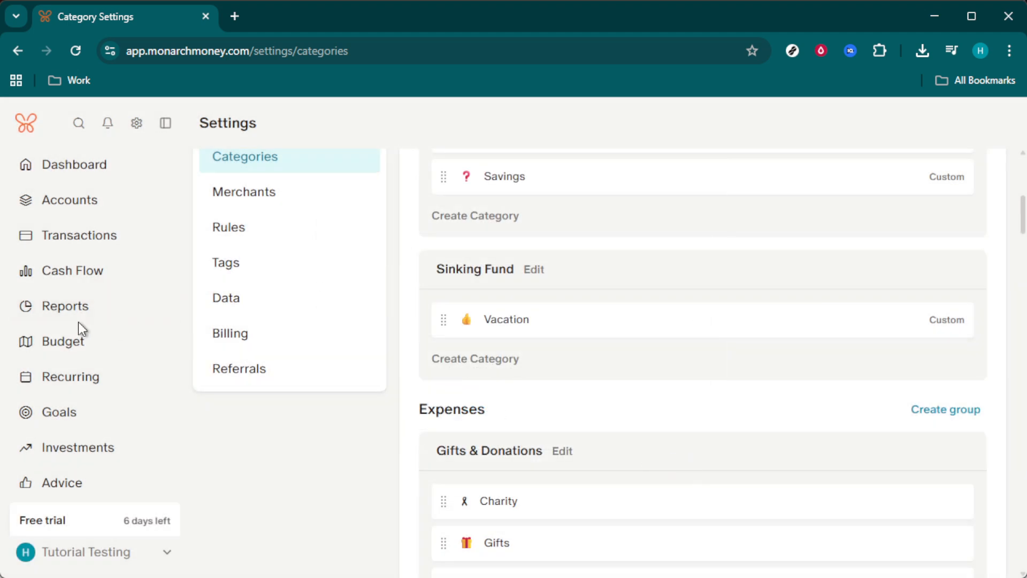
Find the Sinking Fund group in the September 2025 budget and view its budget amount's history without changing the amount
click(80, 344)
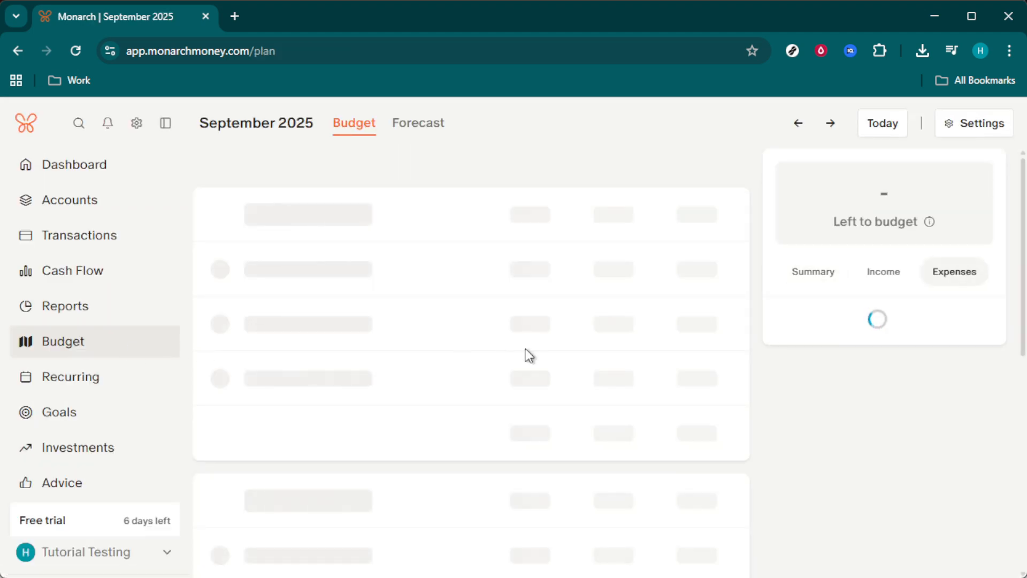
scroll(438, 363, down, 4)
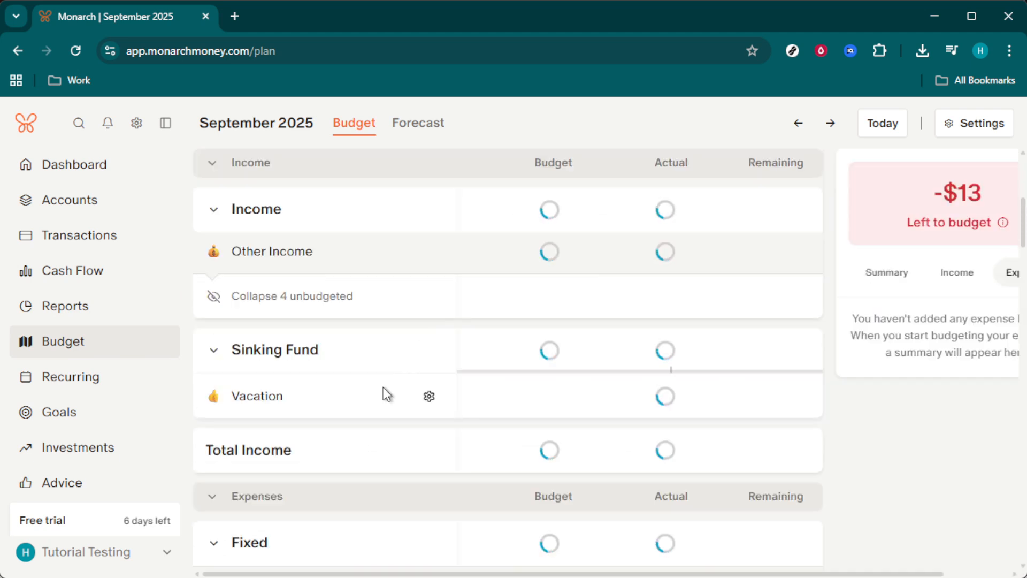
scroll(391, 387, down, 2)
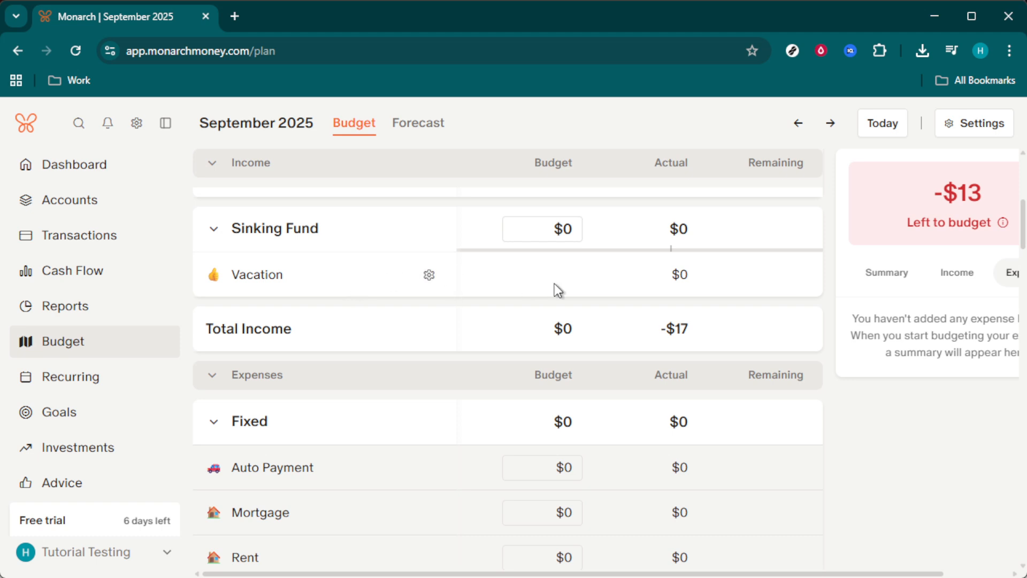
click(547, 237)
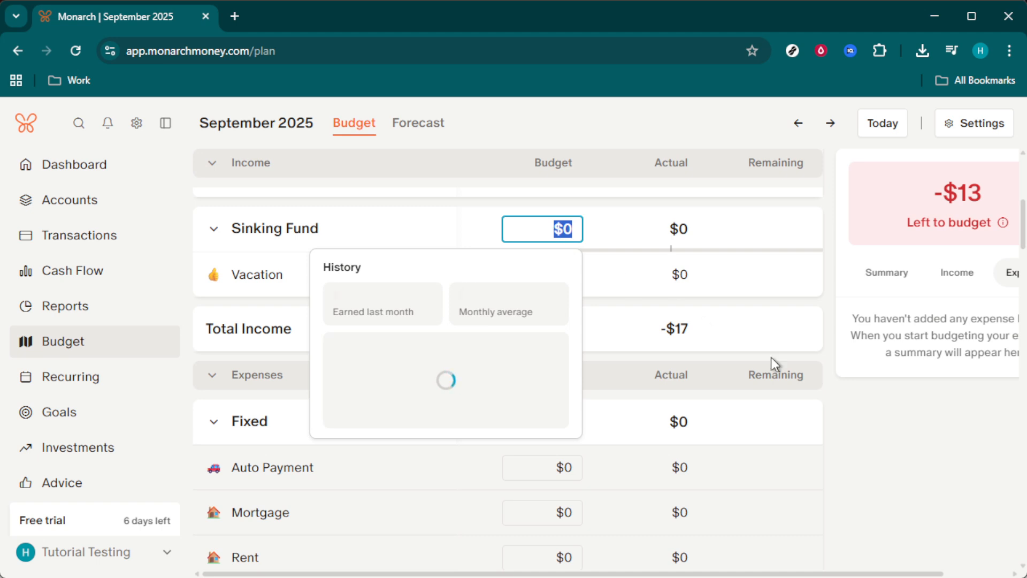
click(871, 434)
Look over the dashboard and the transactions list, and view the date range filter options without applying any
click(95, 170)
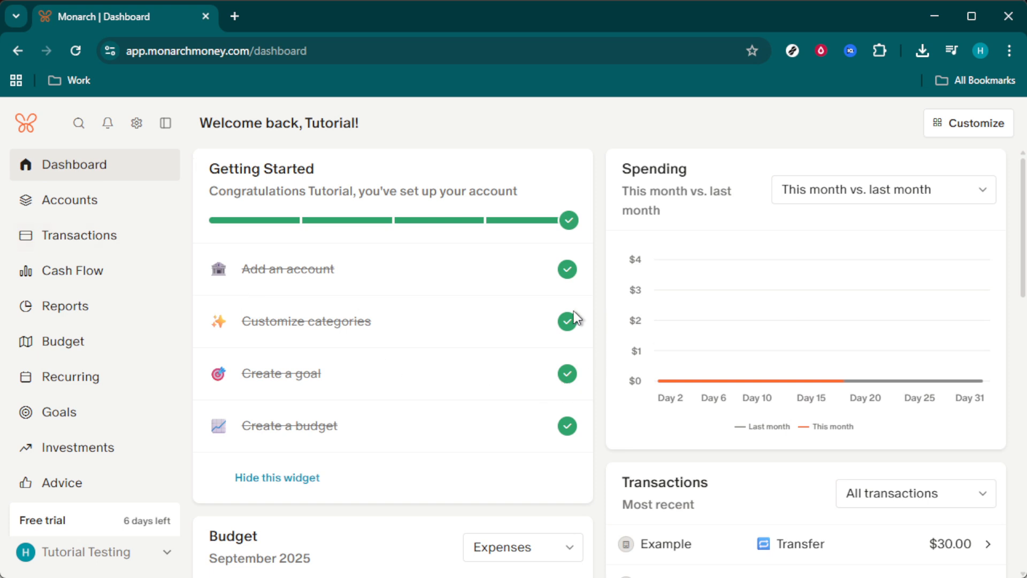
scroll(565, 318, down, 1)
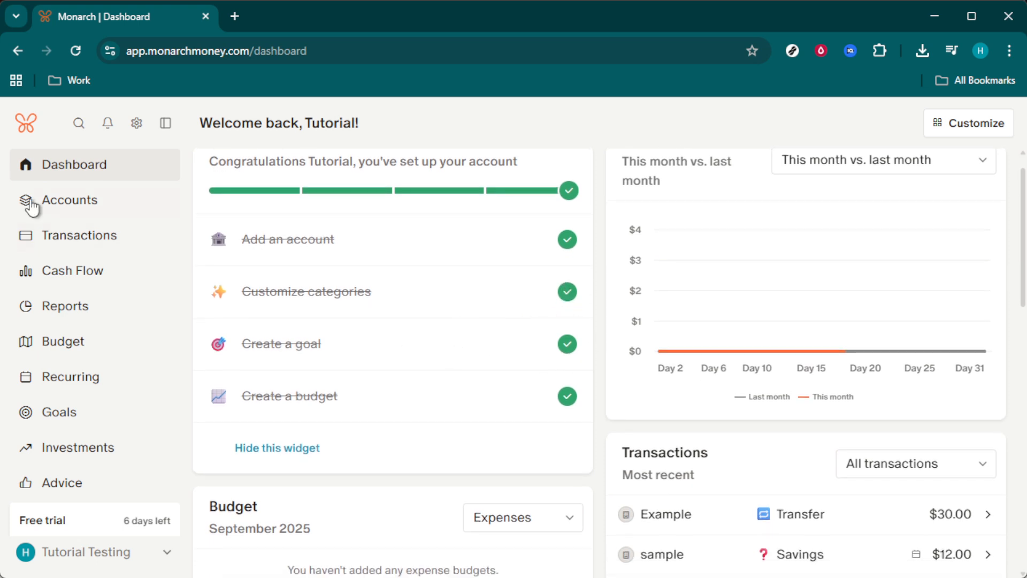
click(70, 242)
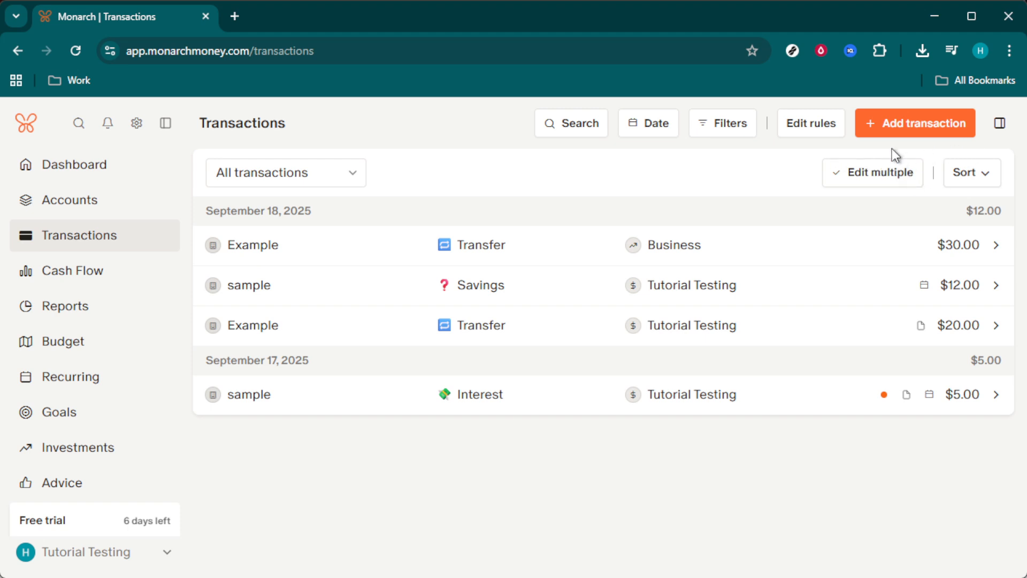
click(651, 127)
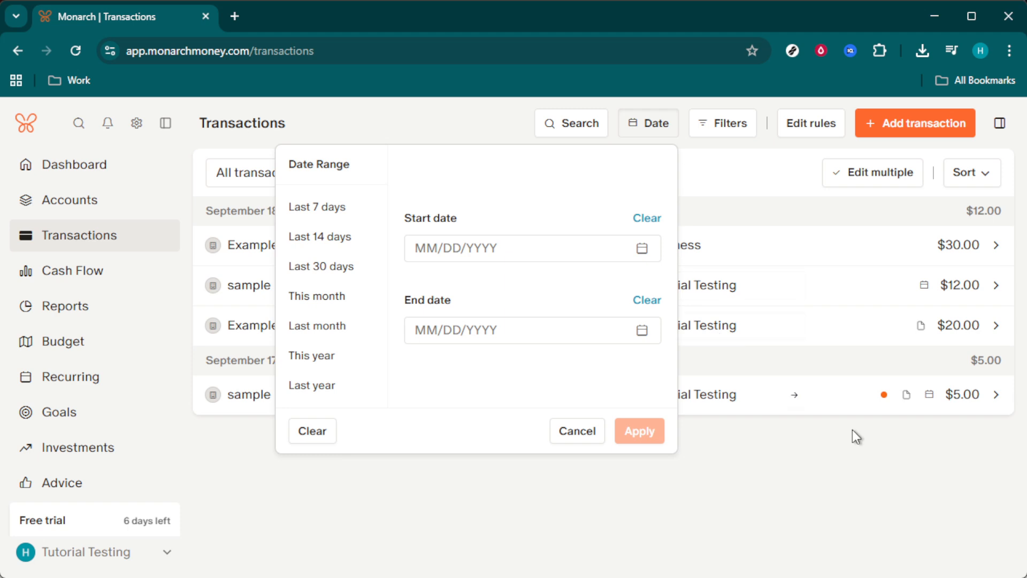
click(862, 446)
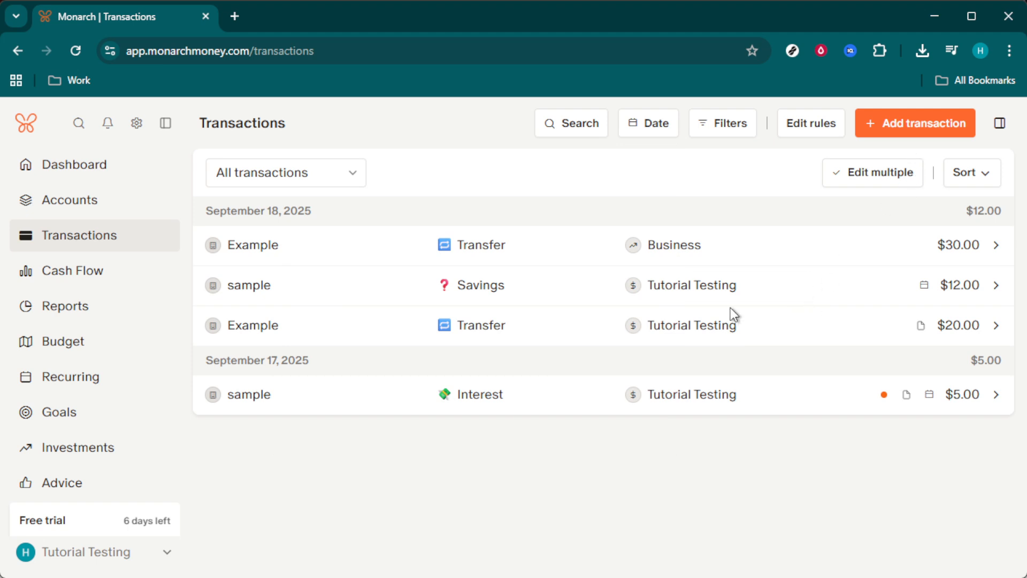
Return to the September 2025 budget
click(90, 342)
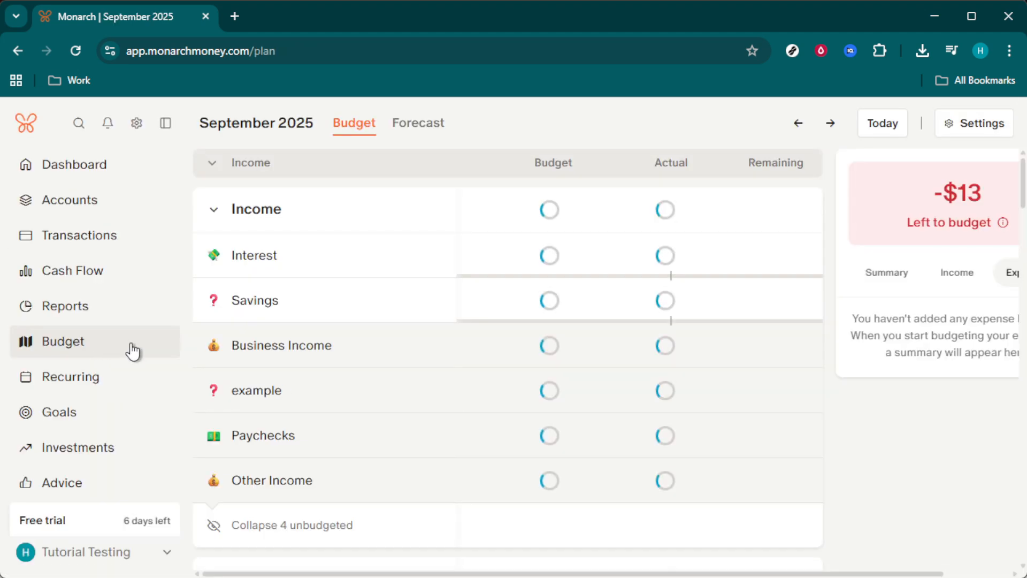